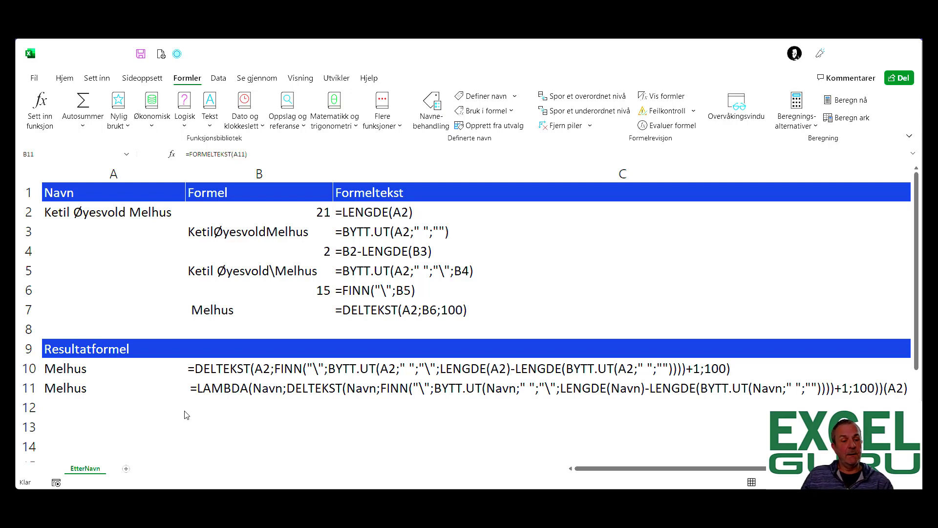
# Review the DELTEKST formula in A10, the LAMBDA formula in A11 and their formula-text helpers
pyautogui.click(155, 367)
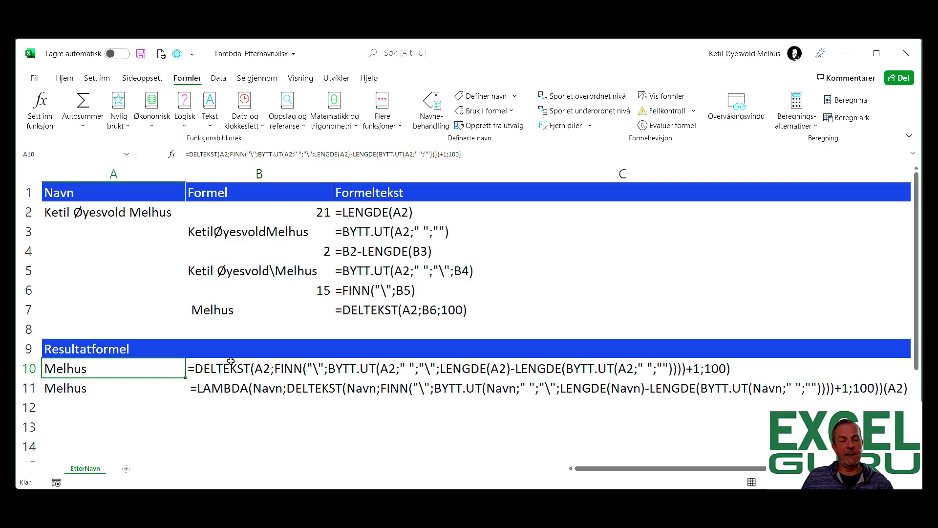
pyautogui.click(246, 387)
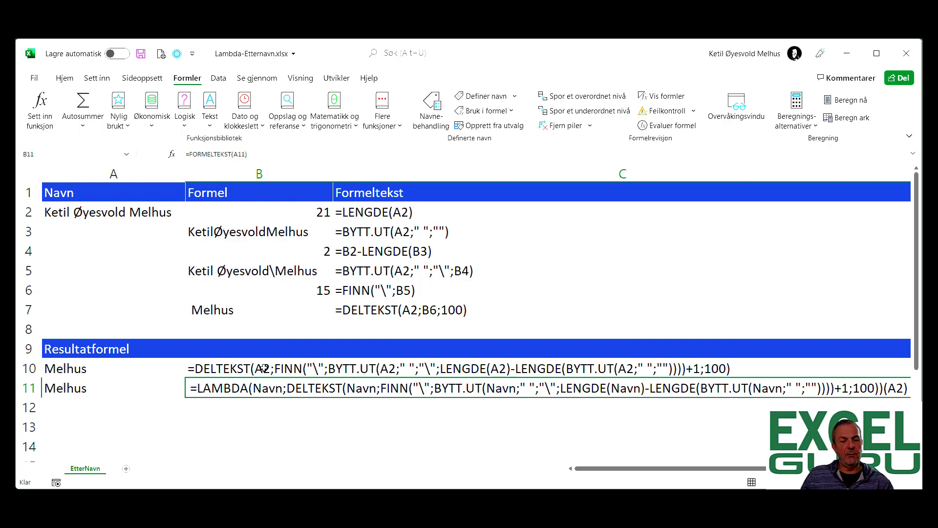
pyautogui.click(264, 368)
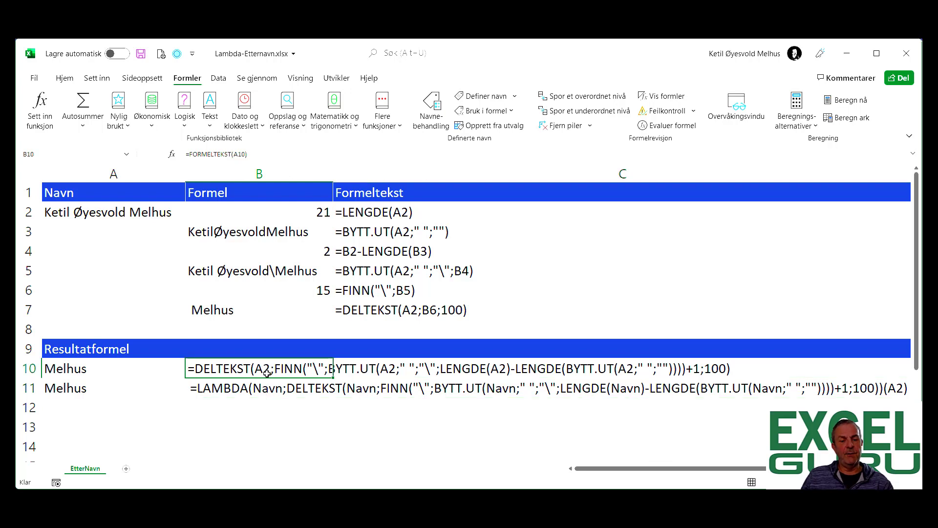
pyautogui.click(265, 389)
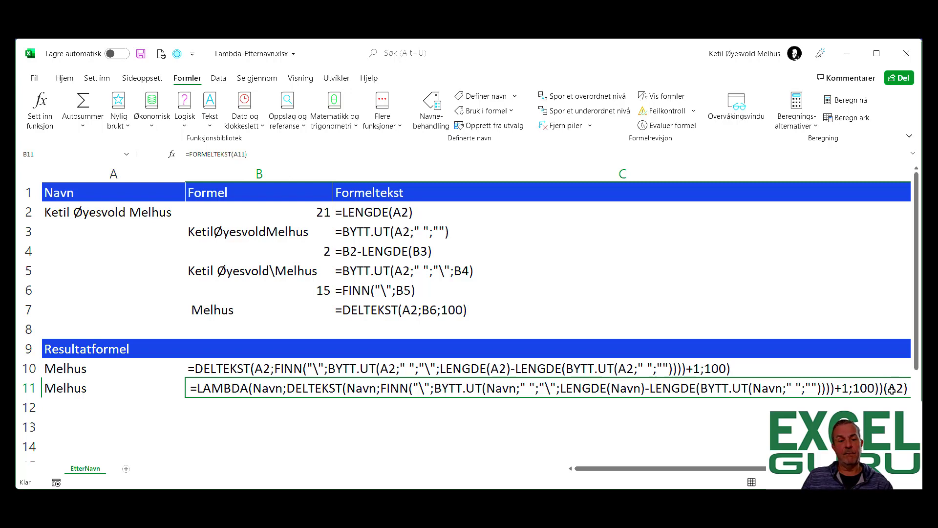
pyautogui.click(72, 370)
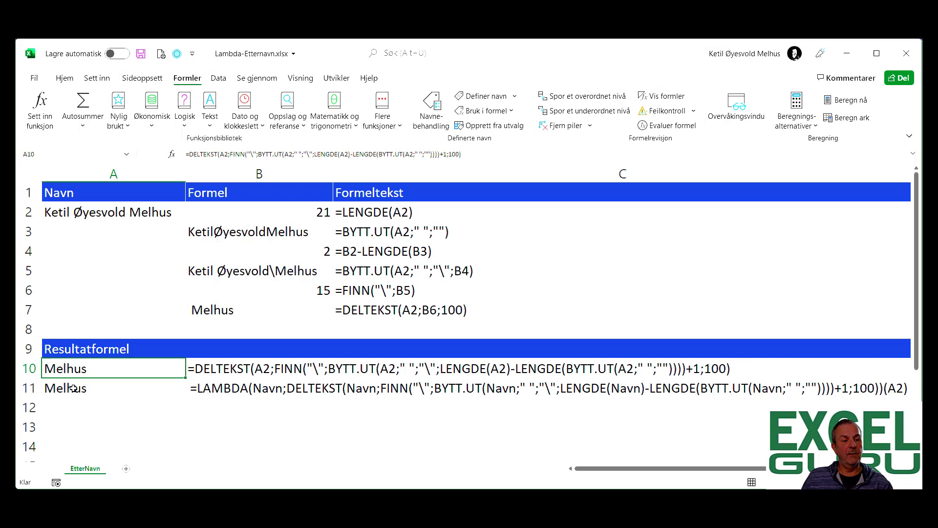
pyautogui.click(73, 388)
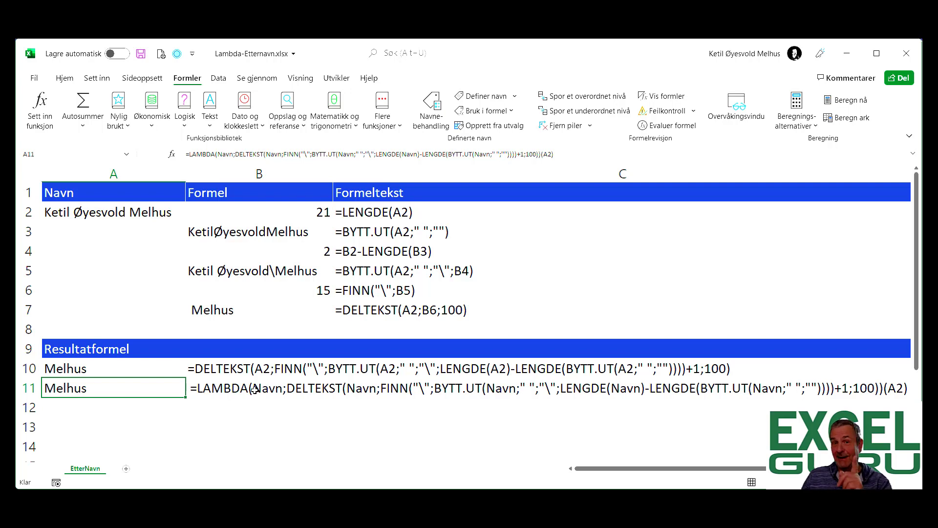
# Delete the existing Etternavn defined name from the Name Manager
pyautogui.click(432, 108)
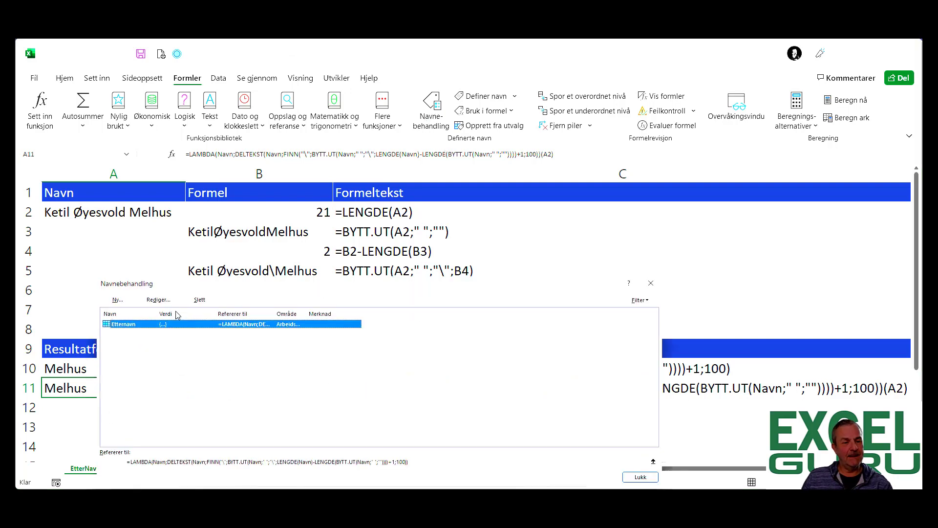
pyautogui.click(200, 300)
pyautogui.click(580, 315)
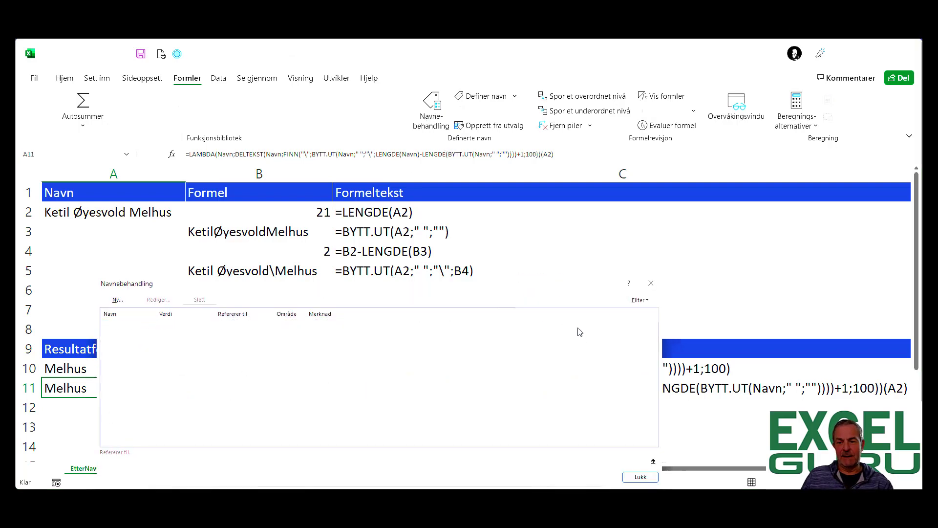
pyautogui.click(651, 283)
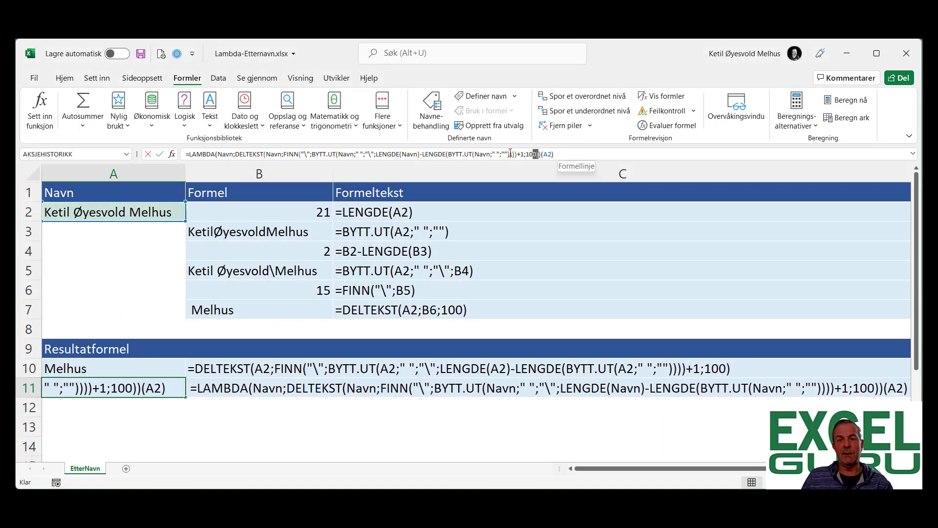
# Copy the LAMBDA definition from A11's formula, leaving out the (A2) argument
pyautogui.moveTo(443, 155); pyautogui.dragTo(539, 155)
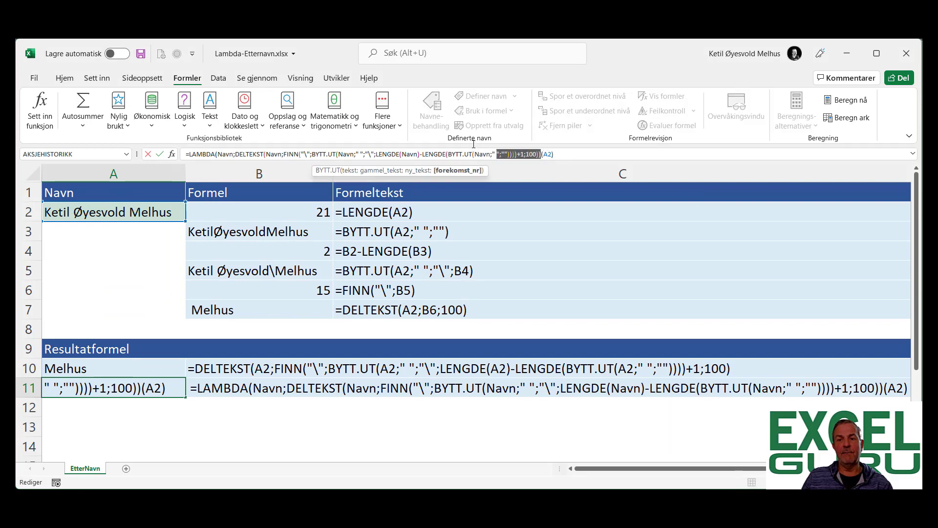
pyautogui.moveTo(542, 154); pyautogui.dragTo(113, 148)
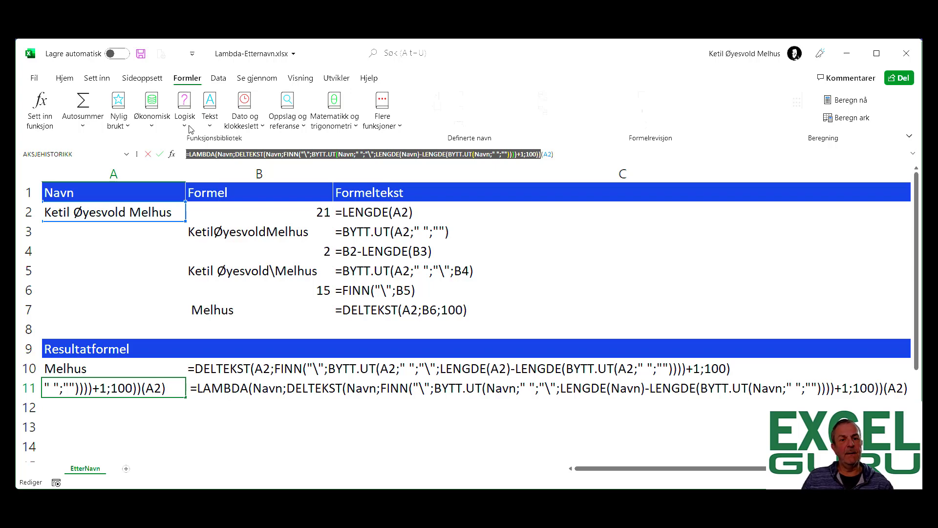
pyautogui.hotkey('ctrl', 'Return')
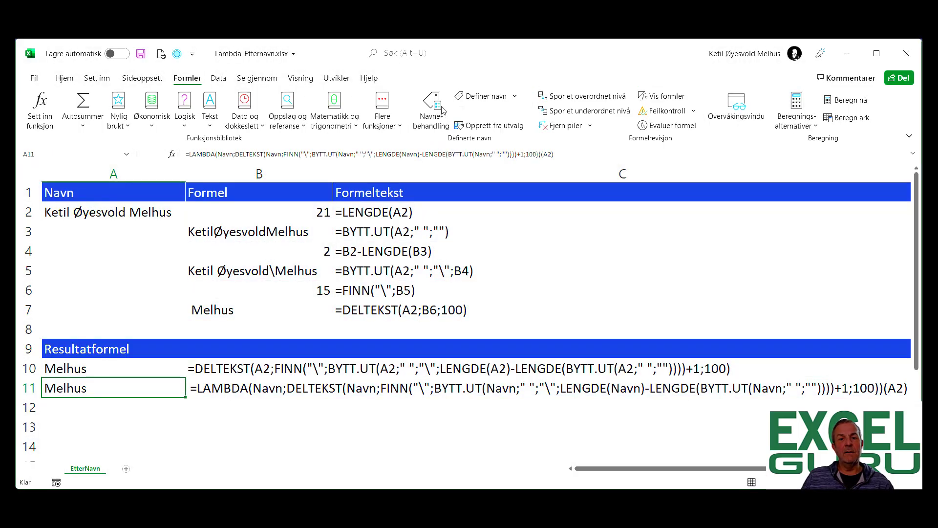
# Create the name Etternavn, pasting the LAMBDA as its definition with the stray reference removed and closing ')' added
pyautogui.click(432, 105)
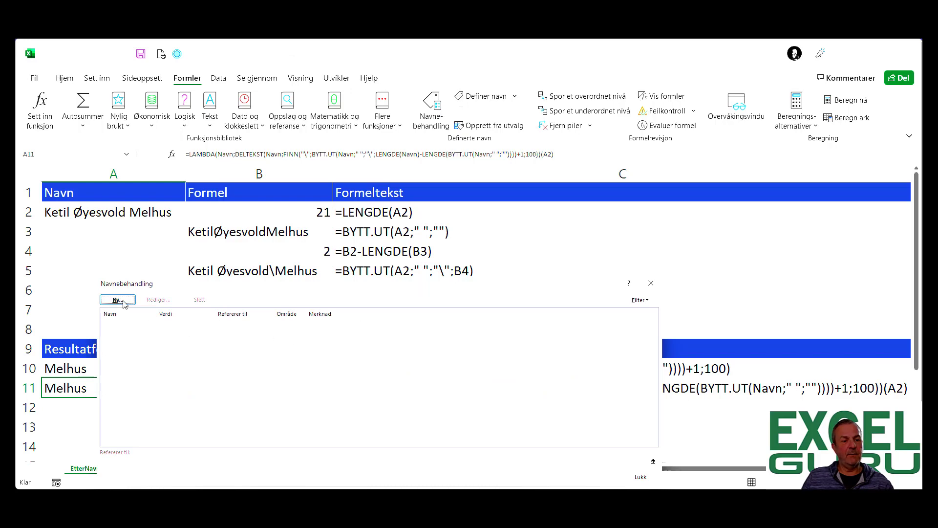
pyautogui.click(123, 301)
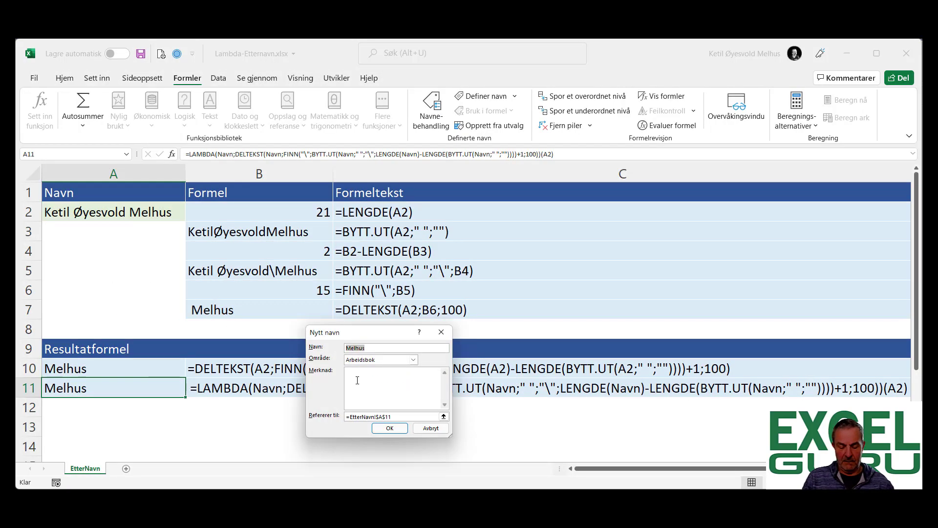
pyautogui.write('Et')
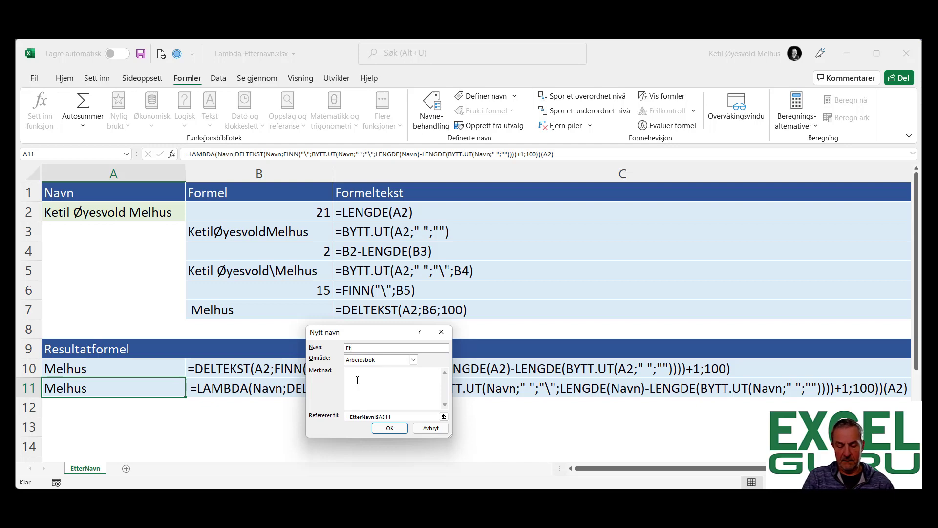
pyautogui.write('ternav')
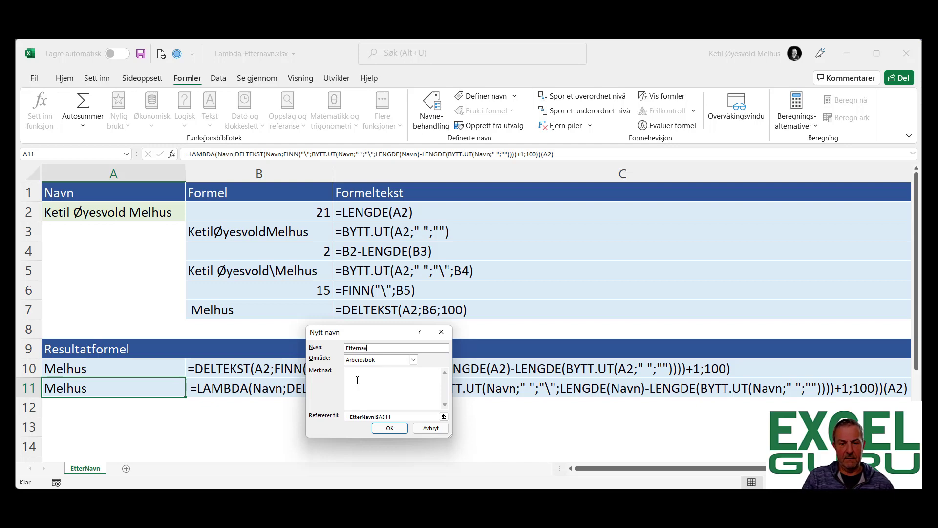
pyautogui.write('n')
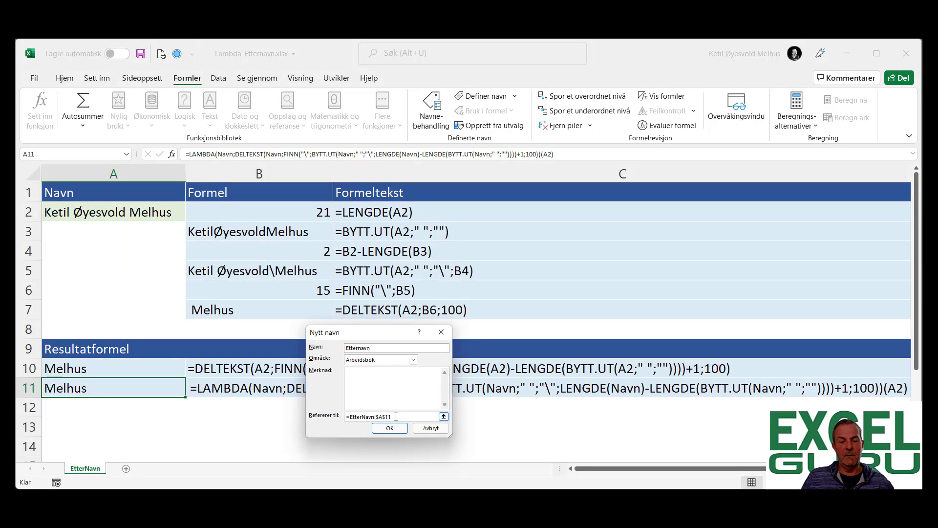
pyautogui.moveTo(395, 416); pyautogui.dragTo(342, 417)
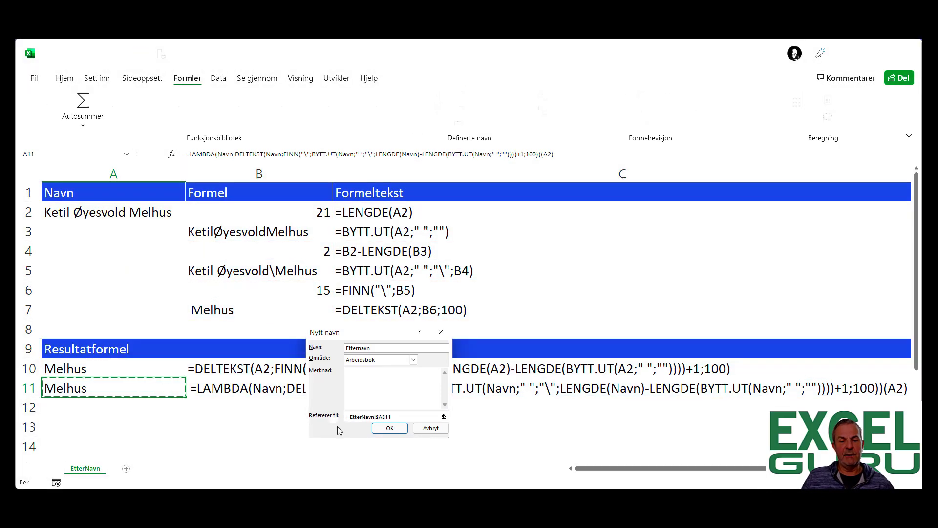
pyautogui.hotkey('ctrl', 'v')
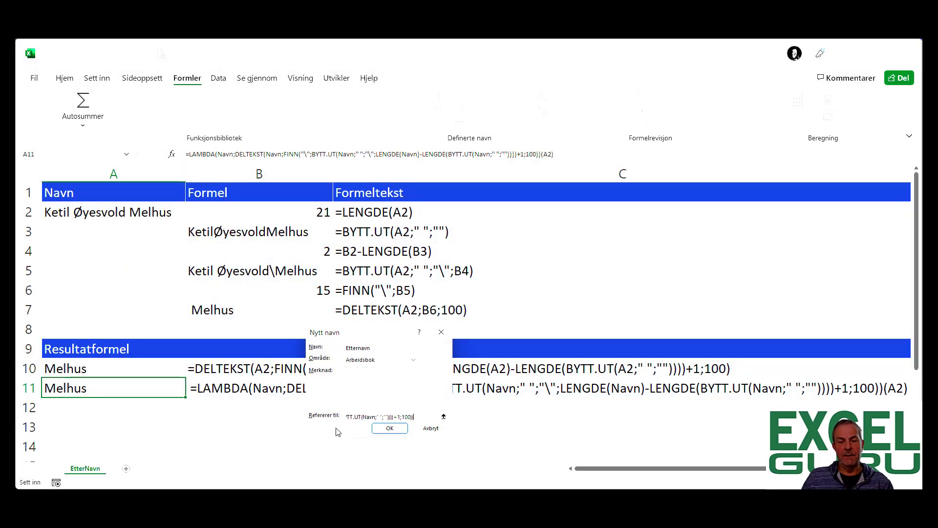
pyautogui.press('Left')
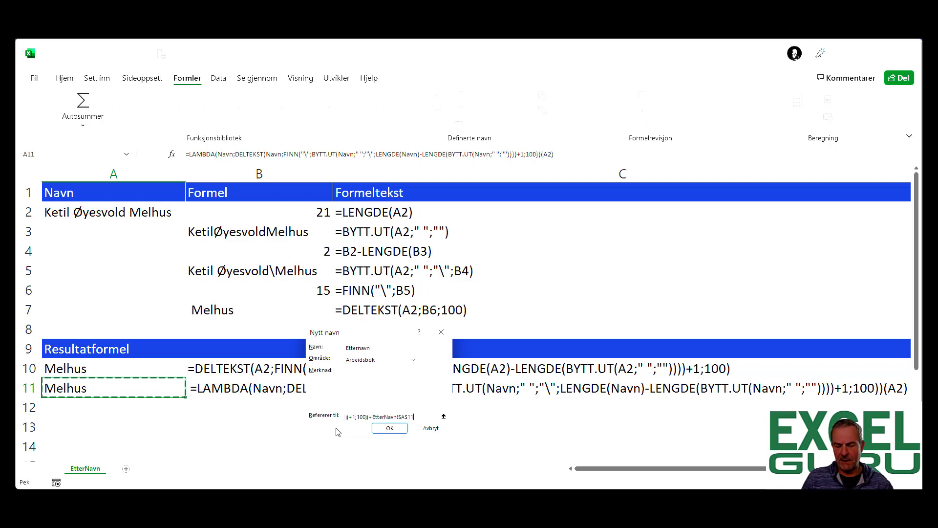
pyautogui.press('F2')
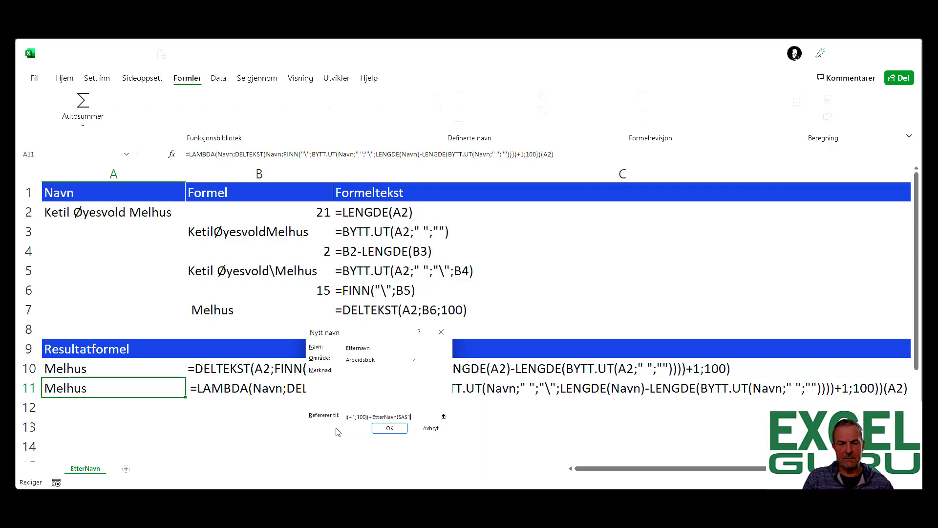
pyautogui.press('BackSpace')
pyautogui.press('BackSpace')
pyautogui.press('BackSpace')
pyautogui.press('BackSpace')
pyautogui.press('BackSpace')
pyautogui.press('BackSpace')
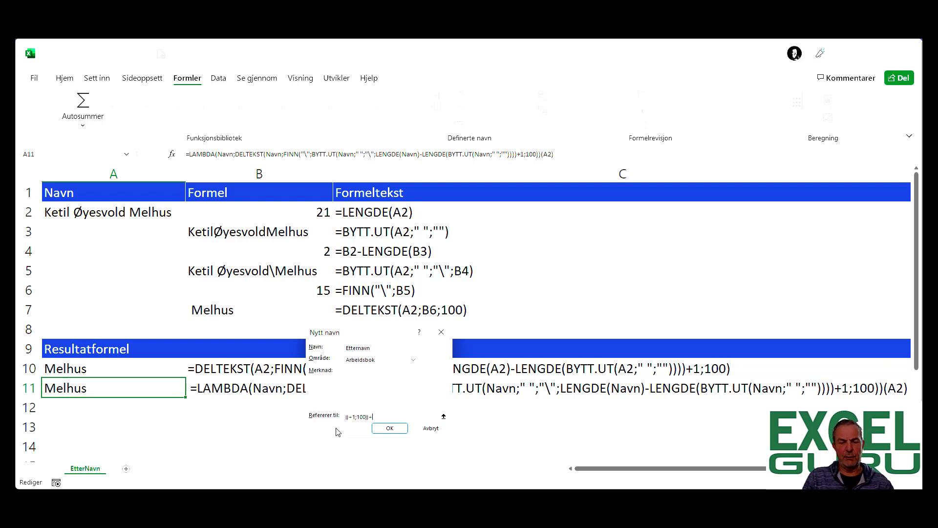
pyautogui.write(')')
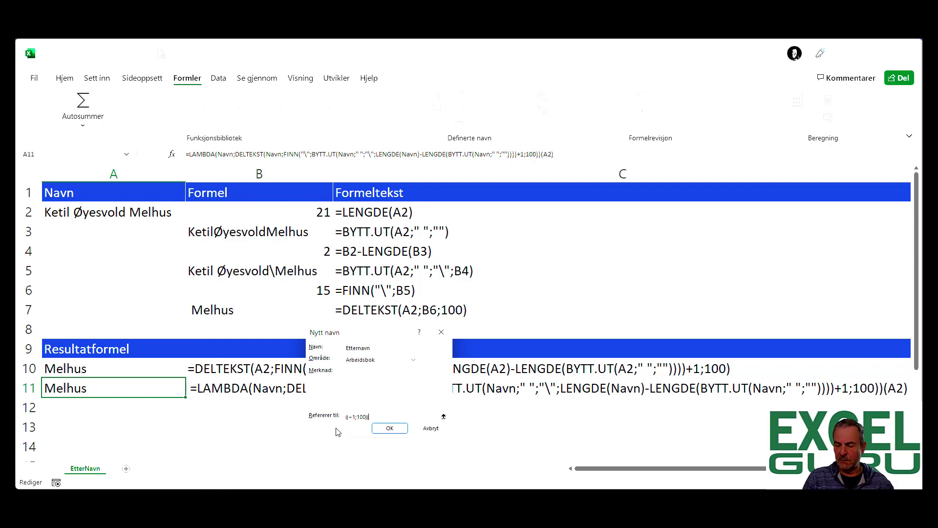
pyautogui.press('Home')
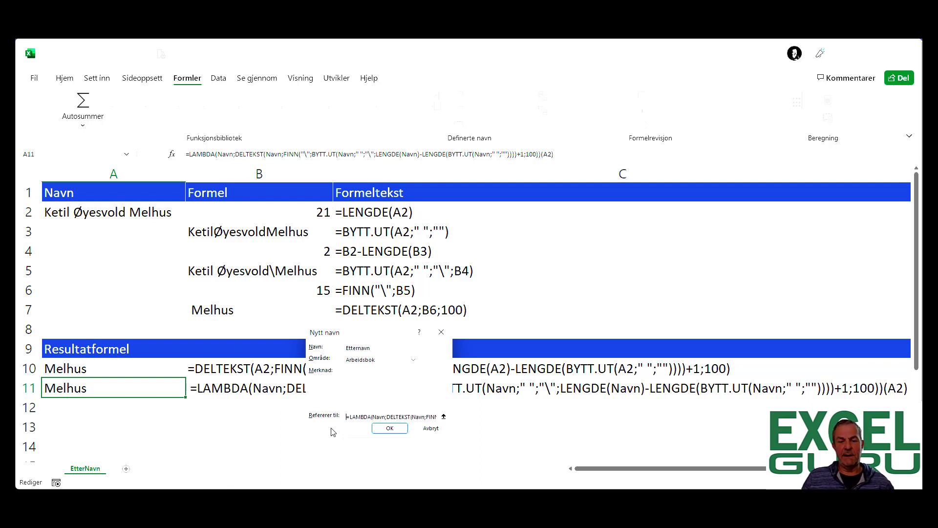
pyautogui.click(389, 429)
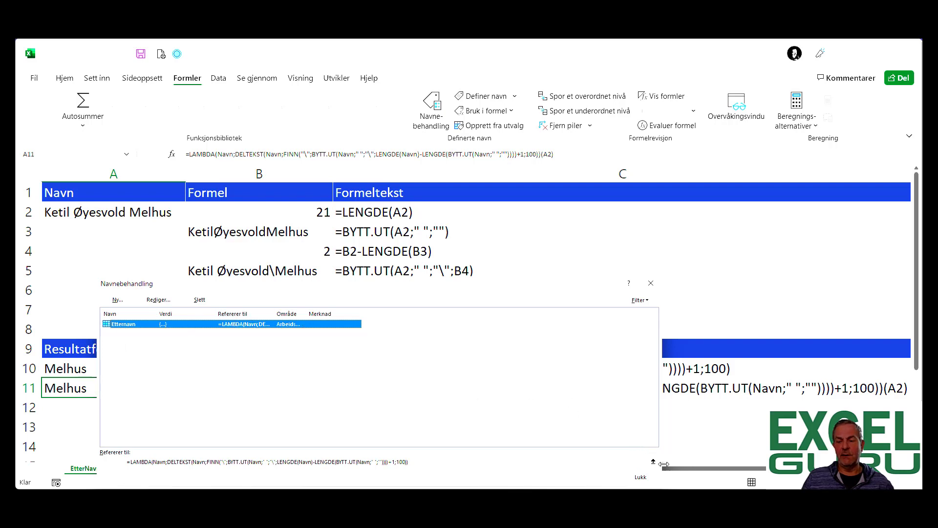
# Close the Name Manager and start typing =etternavn(A2) in cell A13
pyautogui.click(645, 478)
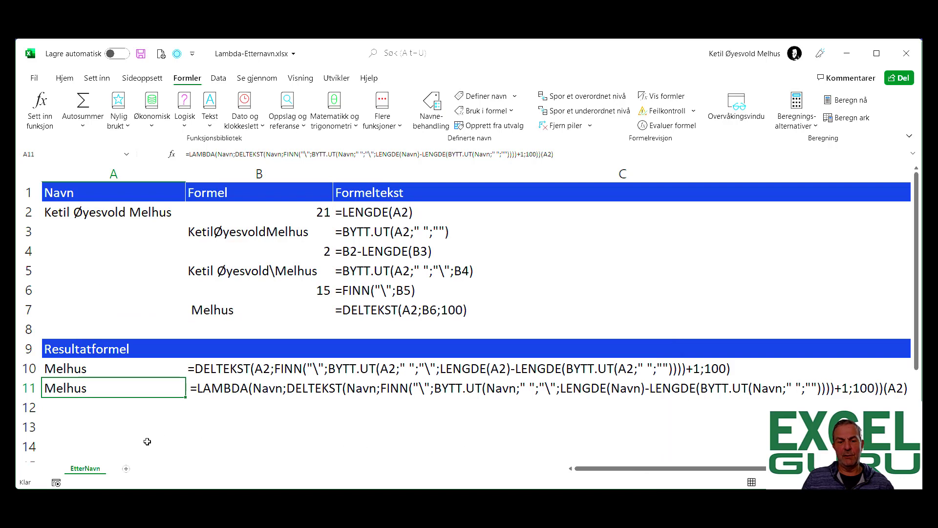
pyautogui.click(170, 432)
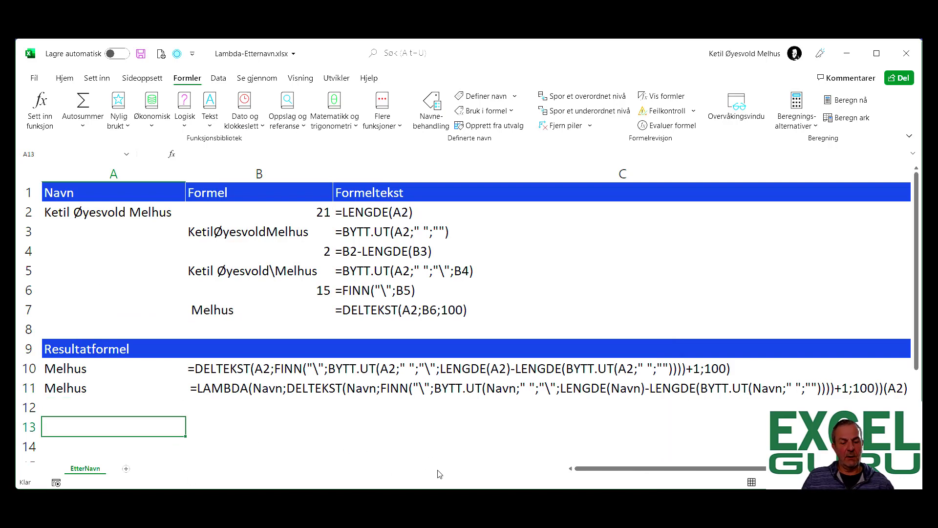
pyautogui.write('=e')
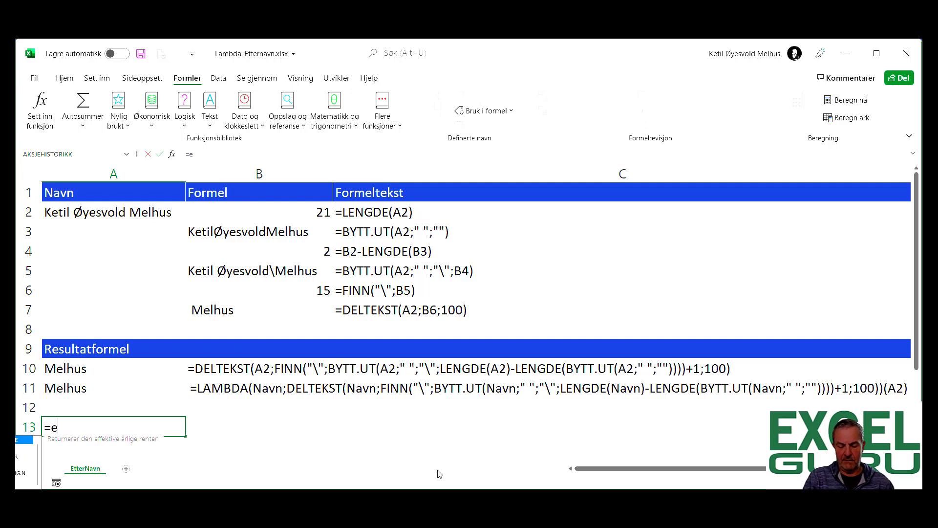
pyautogui.write('tternavn')
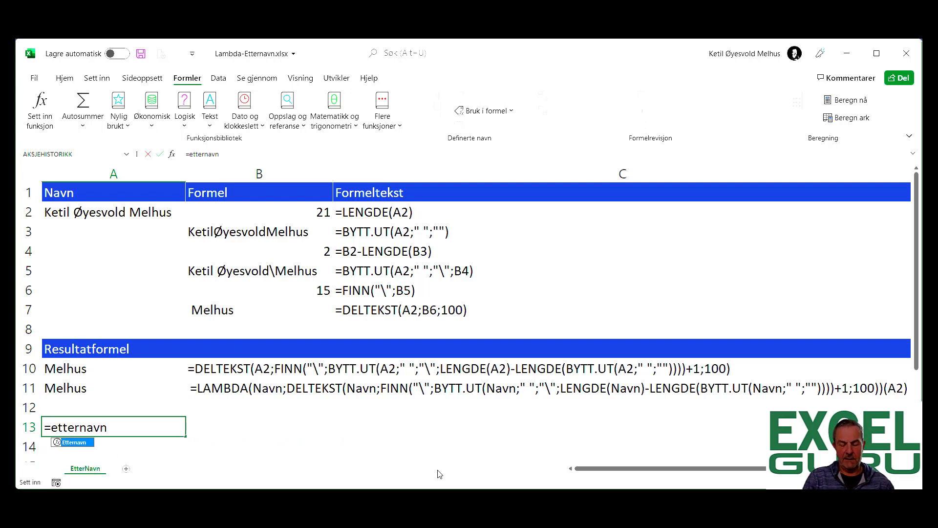
pyautogui.write('(A')
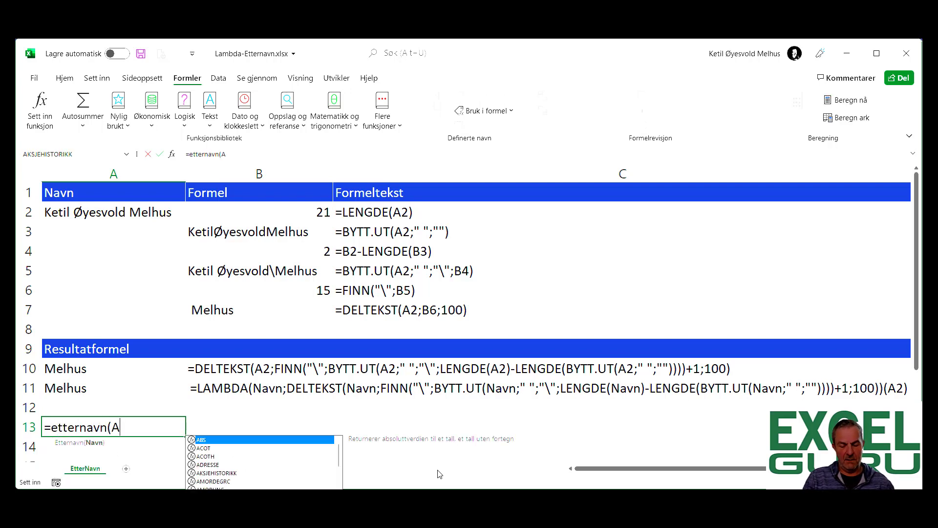
pyautogui.write('2)')
# Commit =Etternavn(A2) in A13 and inspect its formula, which returns Melhus
pyautogui.press('Return')
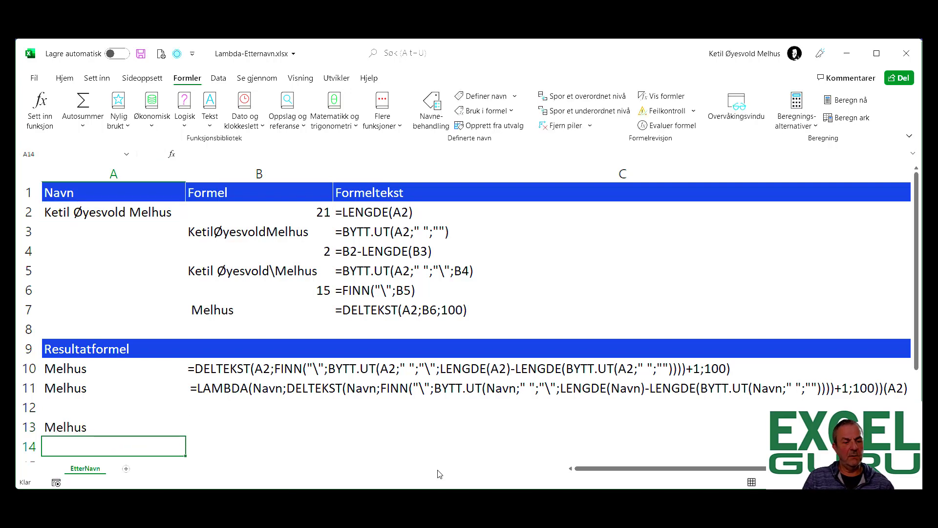
pyautogui.press('Up')
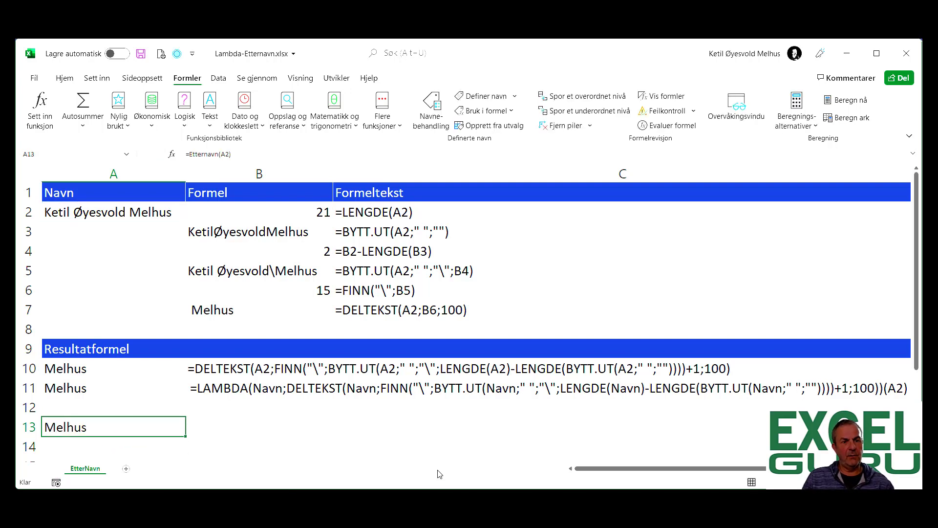
pyautogui.press('F2')
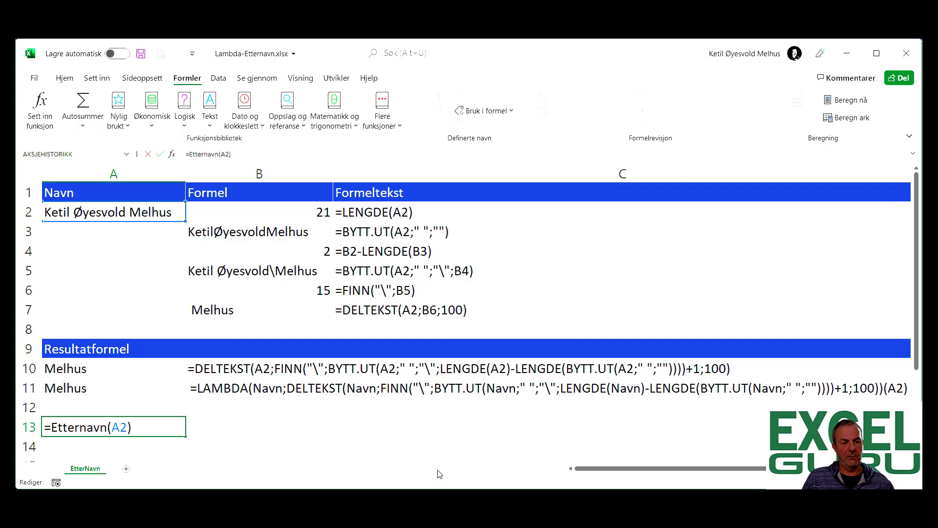
pyautogui.press('Escape')
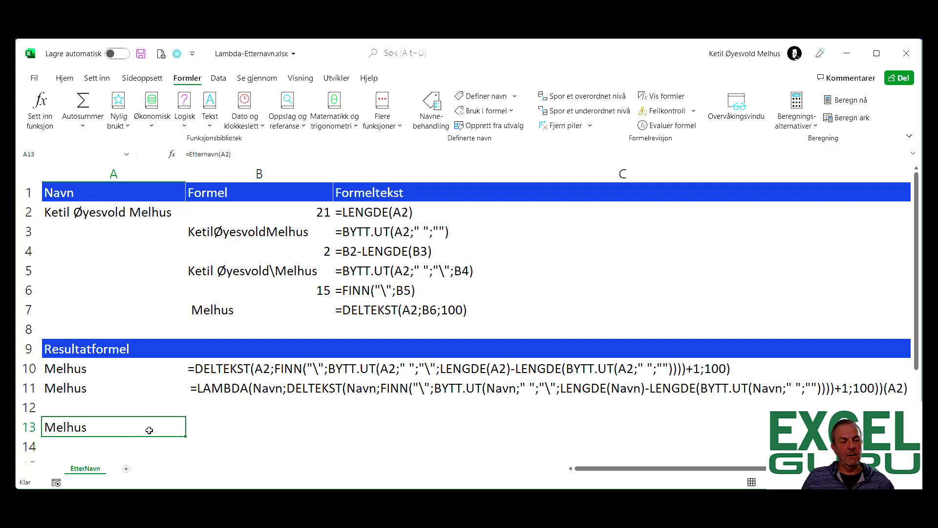
# Copy the full name from A2 and paste it into B14
pyautogui.click(81, 215)
pyautogui.hotkey('ctrl', 'c')
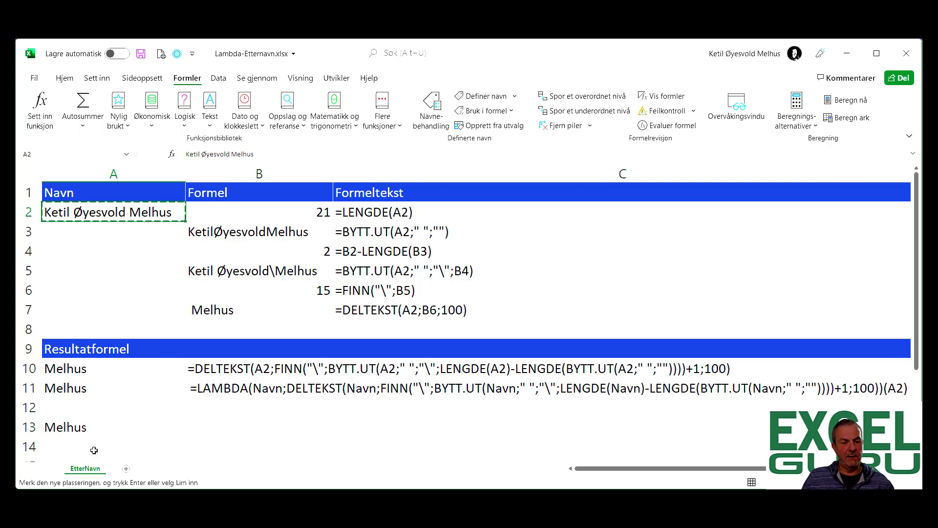
pyautogui.click(73, 446)
pyautogui.click(266, 444)
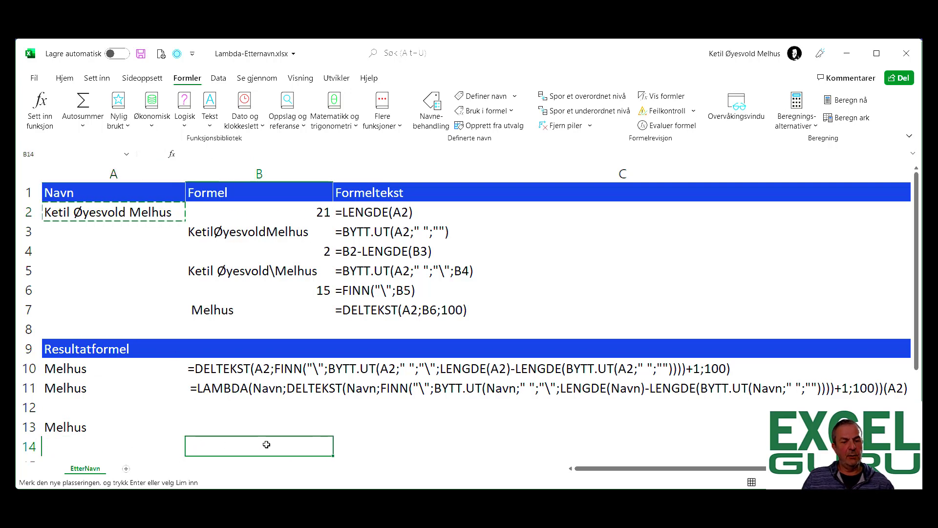
pyautogui.rightClick(266, 444)
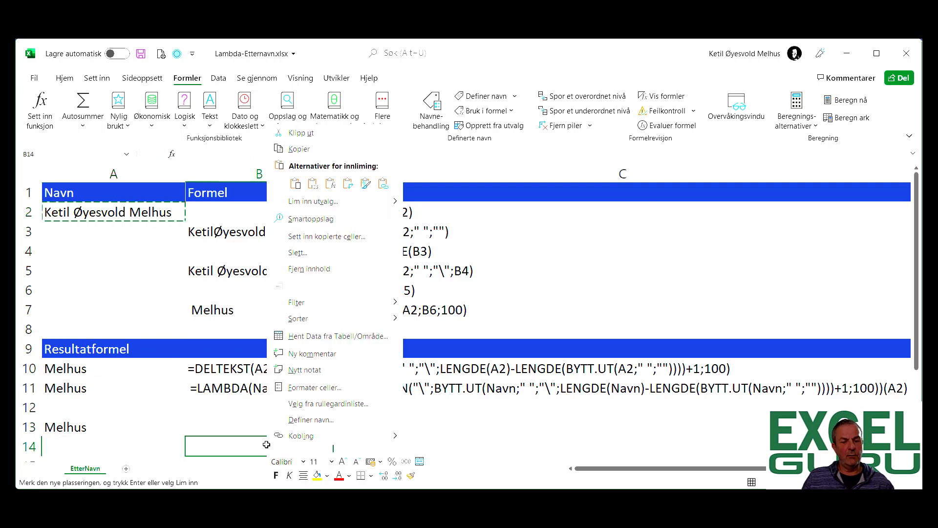
pyautogui.click(312, 184)
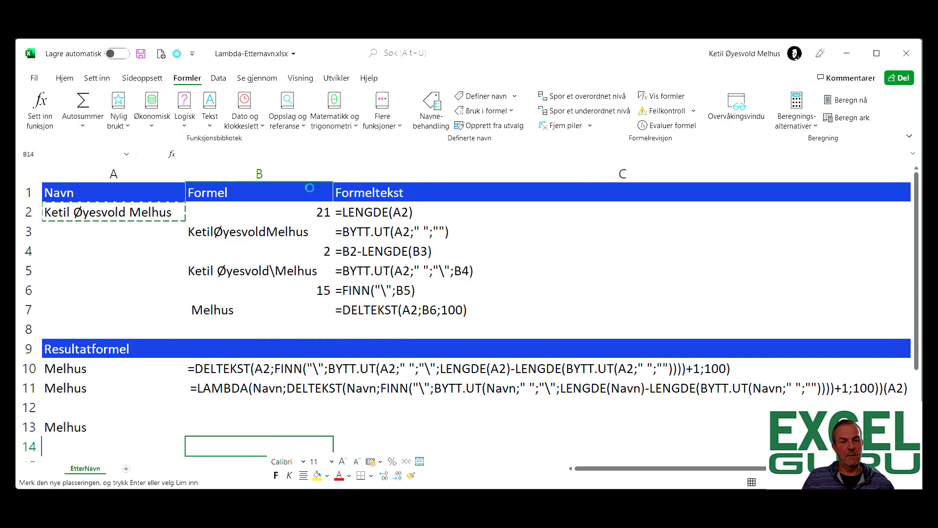
# Change the A13 formula to =Etternavn(B14)
pyautogui.click(88, 424)
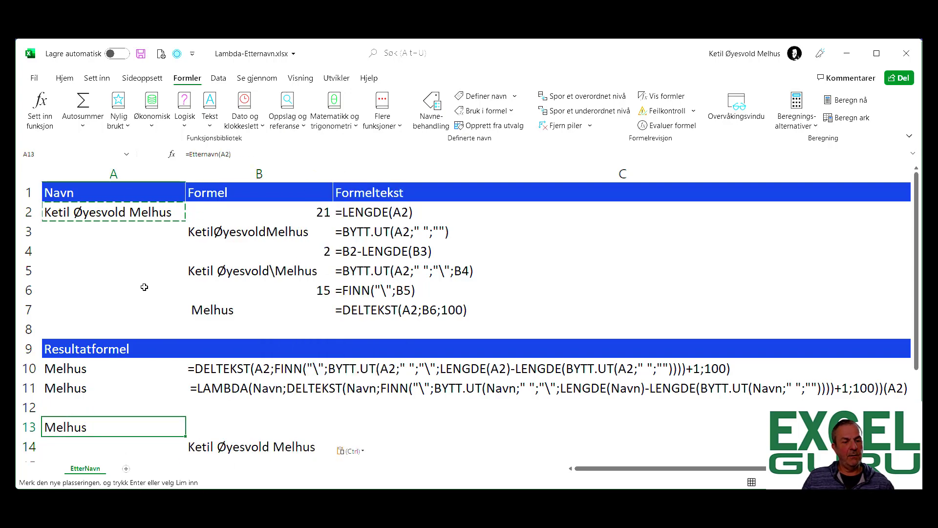
pyautogui.click(239, 155)
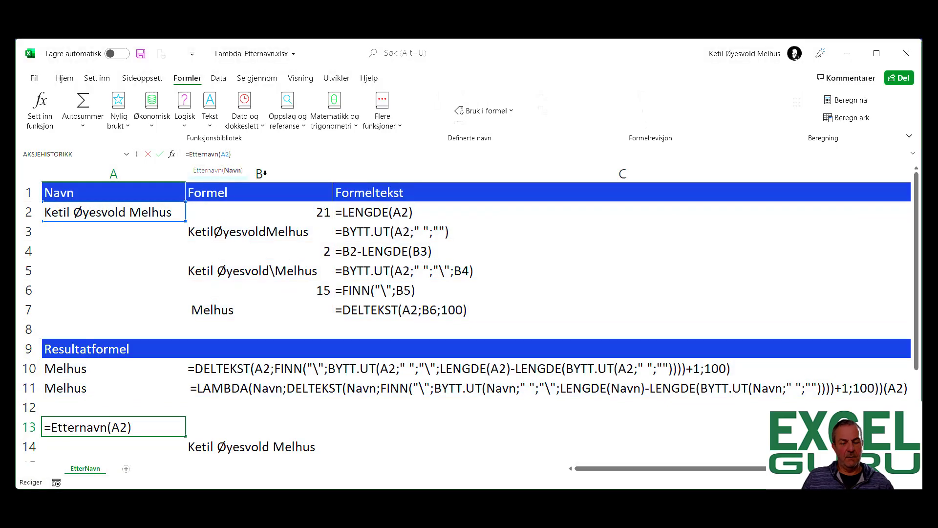
pyautogui.press('BackSpace')
pyautogui.press('Delete')
pyautogui.click(259, 407)
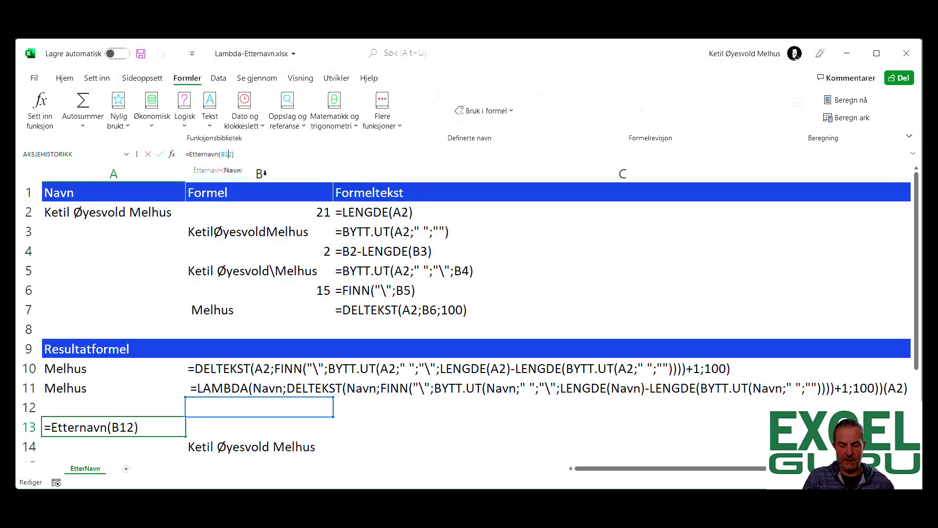
pyautogui.write('4')
pyautogui.press('Delete')
pyautogui.press('Return')
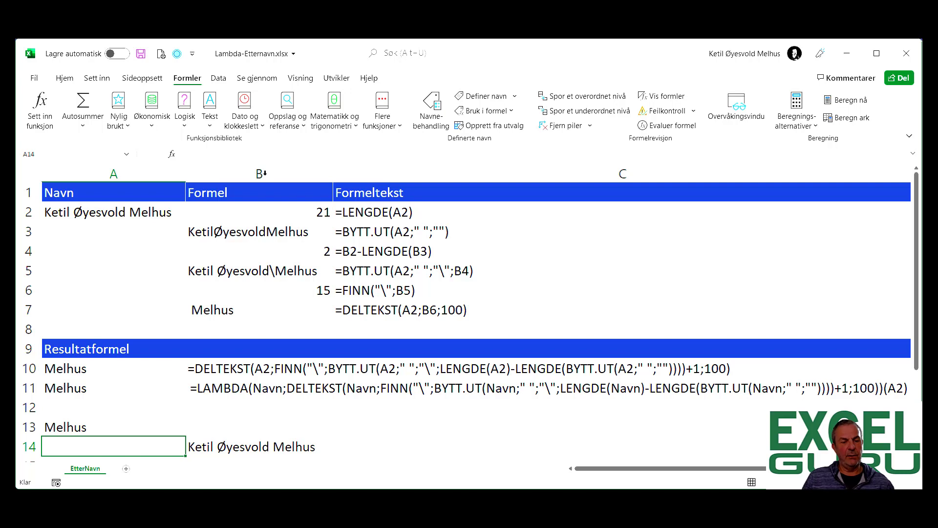
# Clear the test contents from A13 and B14
pyautogui.click(113, 427)
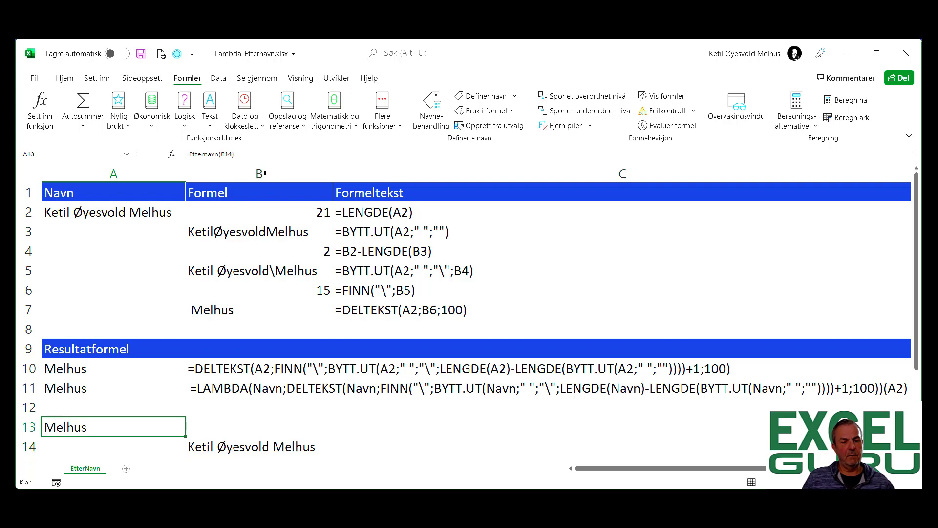
pyautogui.press('Delete')
pyautogui.click(113, 446)
pyautogui.click(259, 446)
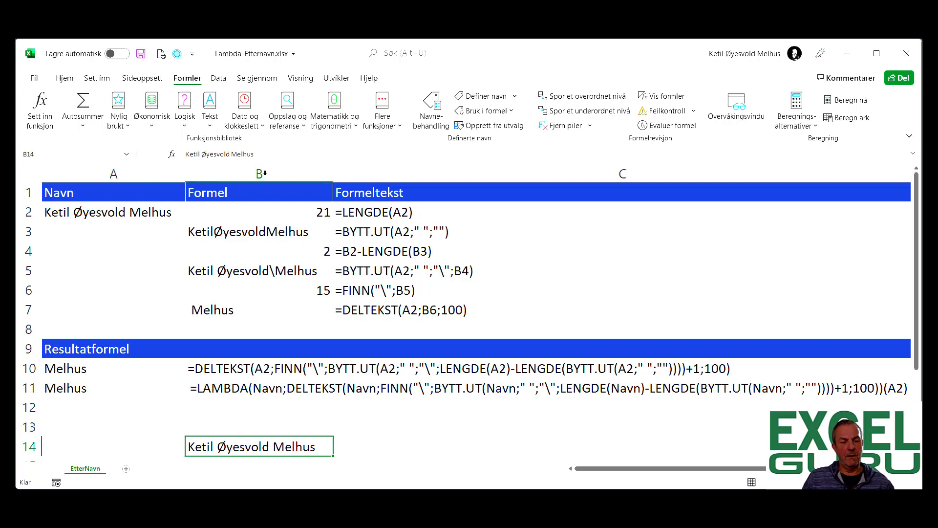
pyautogui.press('Delete')
pyautogui.click(259, 431)
pyautogui.click(259, 407)
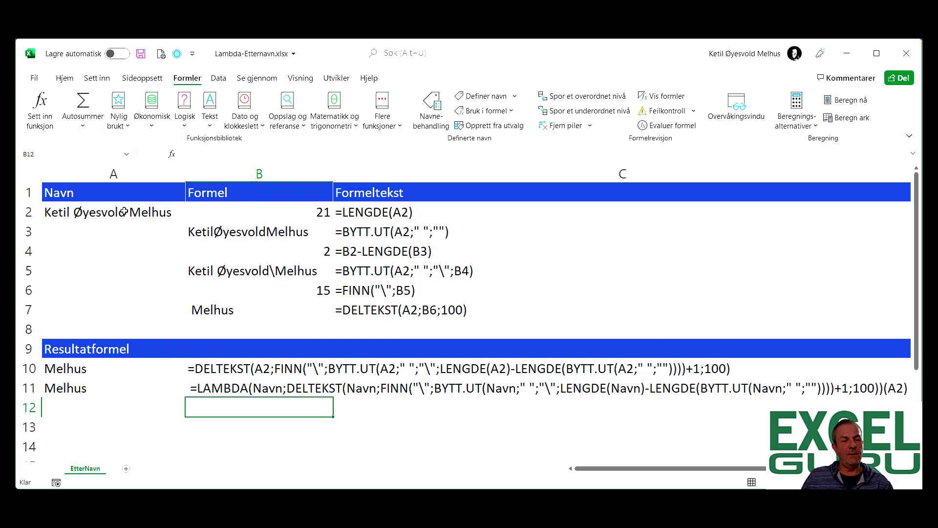
pyautogui.click(355, 211)
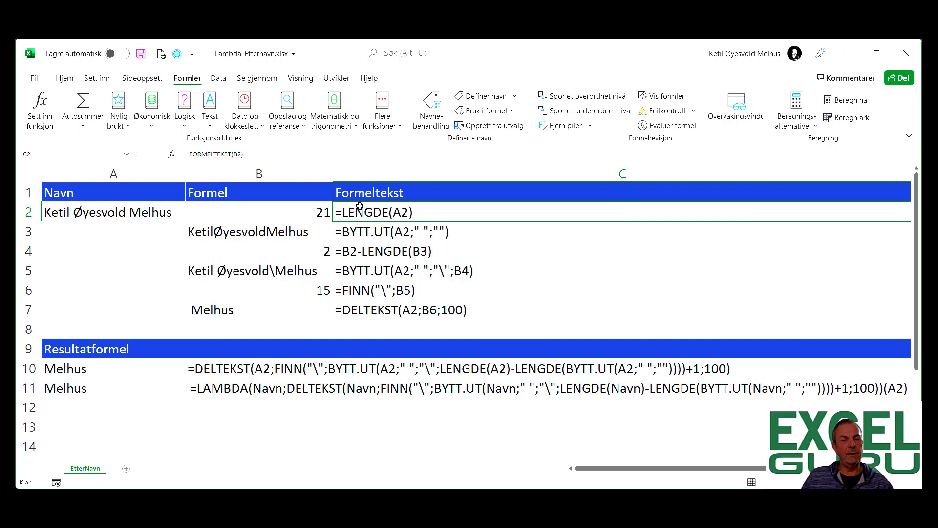
pyautogui.click(362, 232)
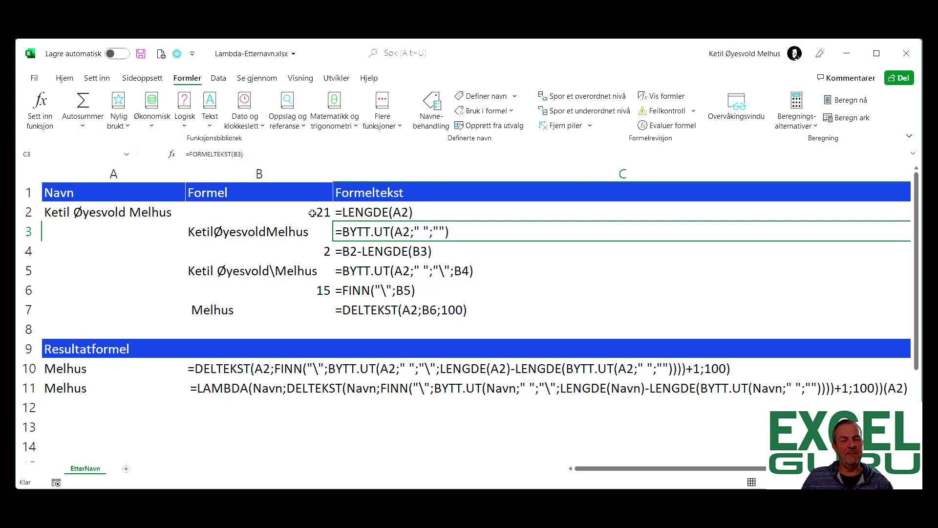
pyautogui.click(359, 250)
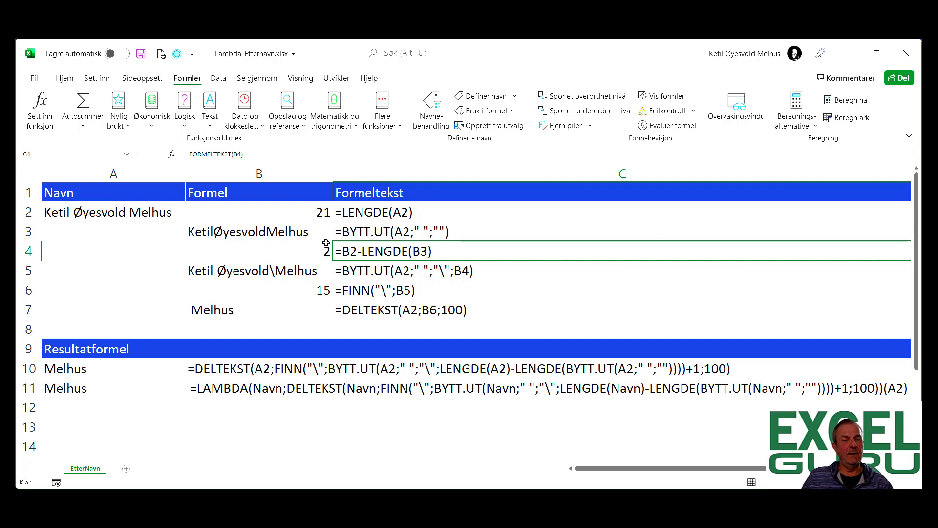
pyautogui.click(324, 213)
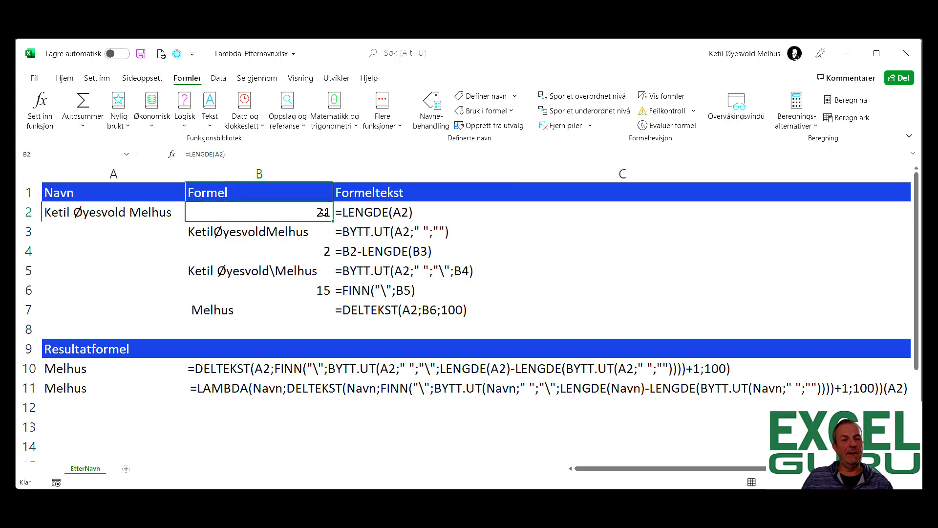
pyautogui.click(308, 234)
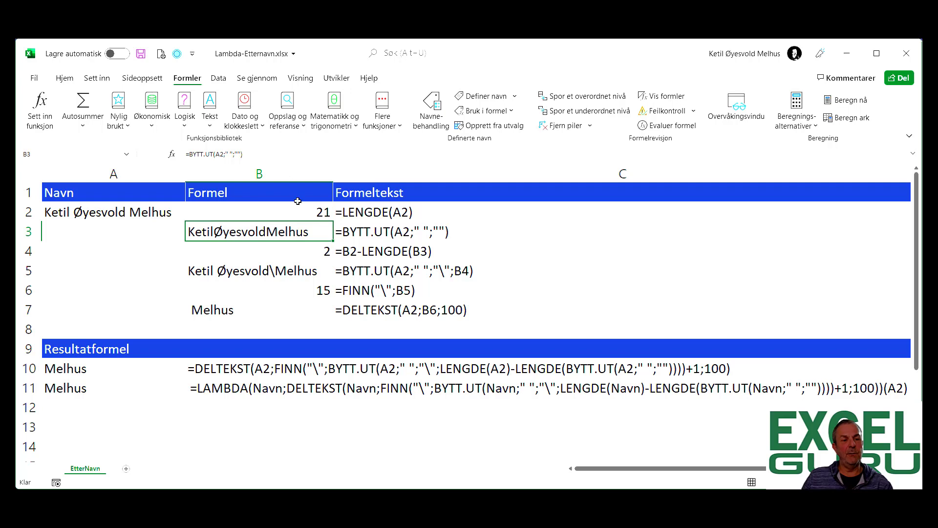
pyautogui.click(316, 251)
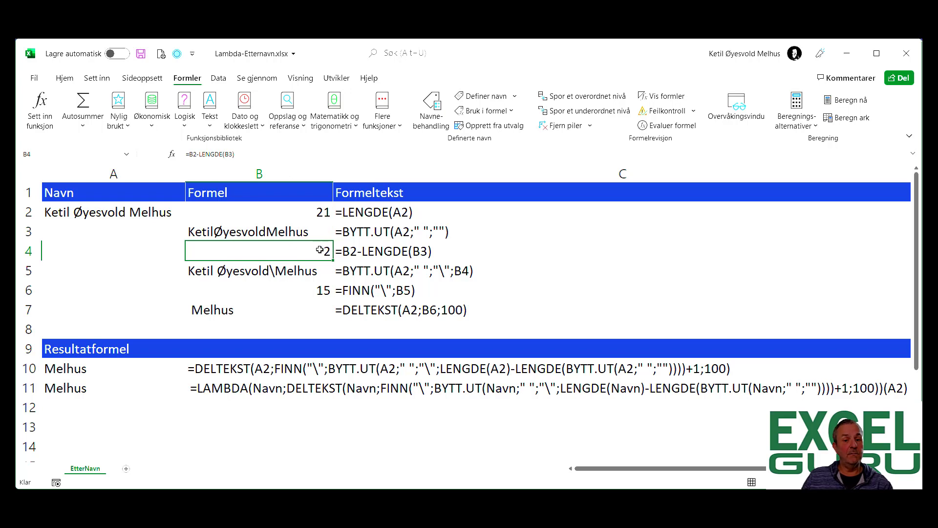
pyautogui.click(384, 270)
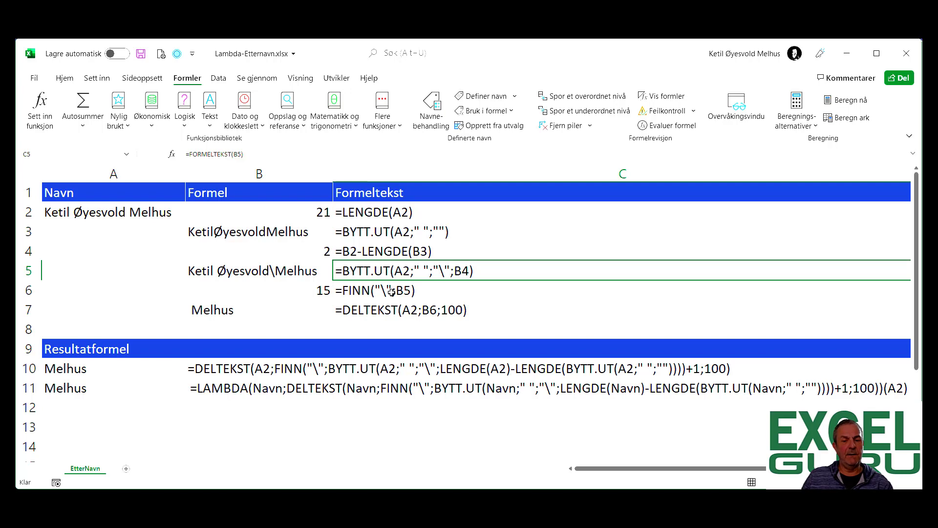
pyautogui.click(392, 292)
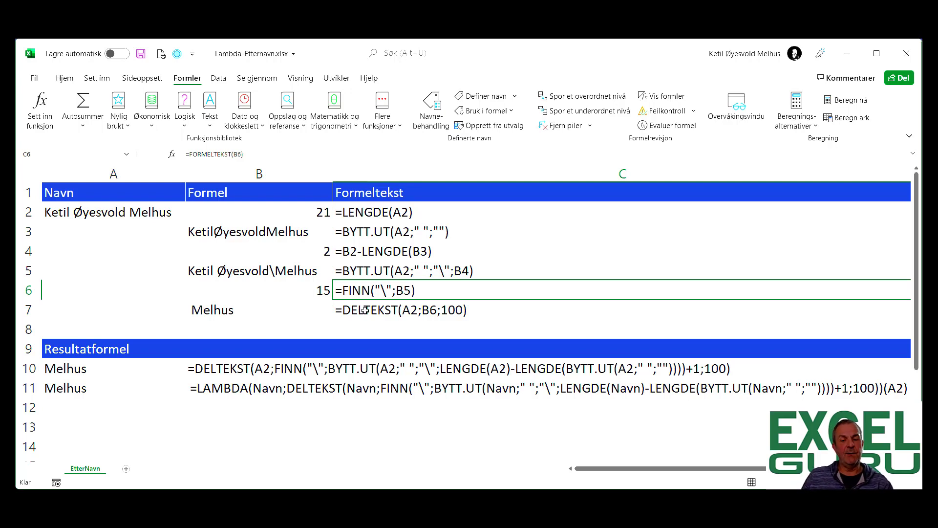
pyautogui.click(311, 292)
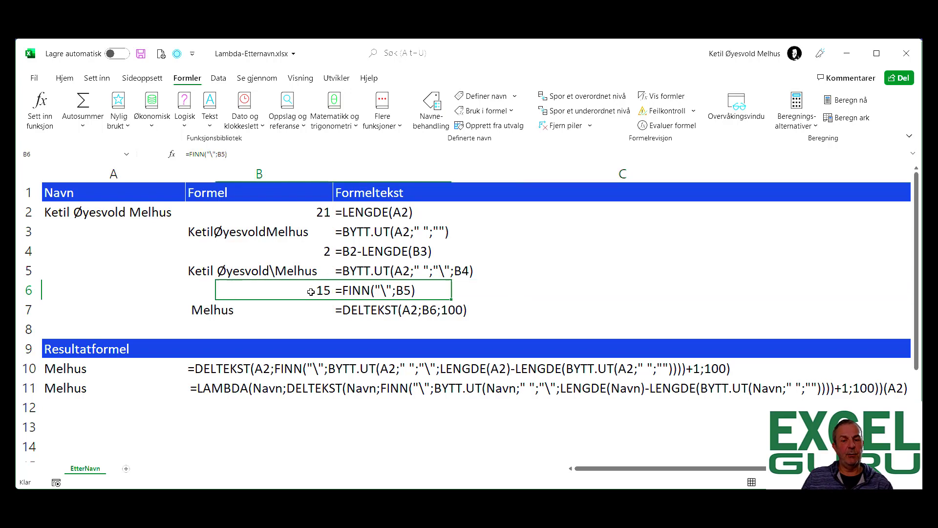
pyautogui.click(383, 310)
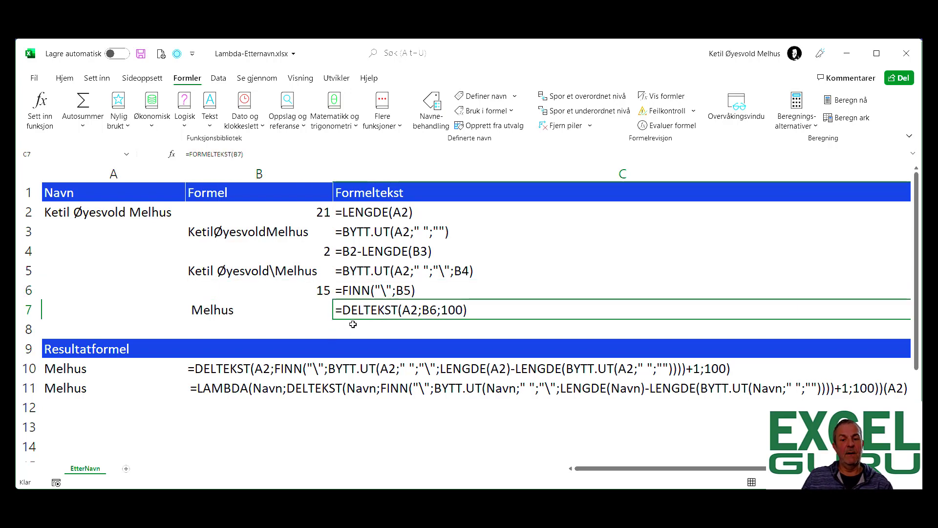